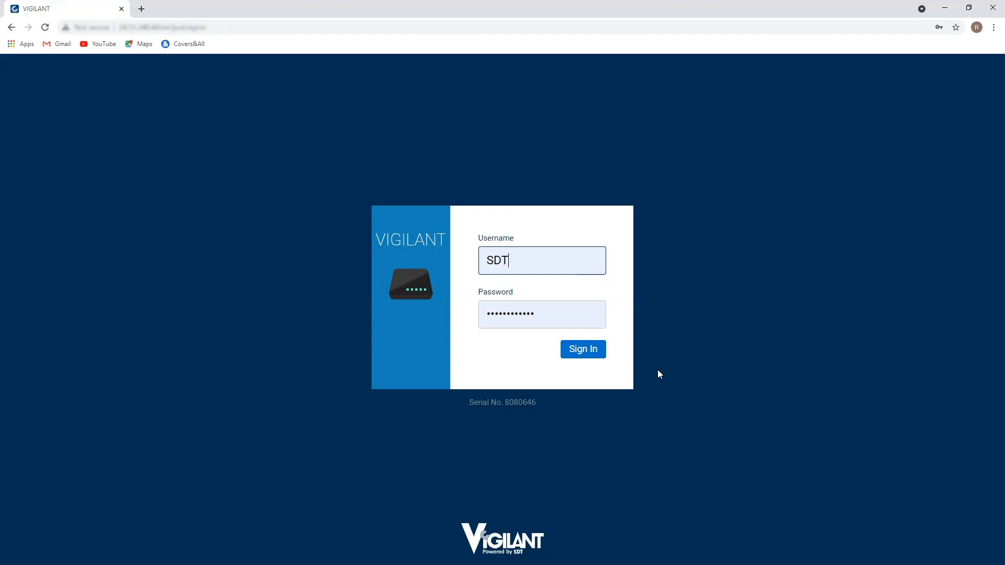
- Sign in with the prefilled credentials and add a dashboard desktop titled New Desktop
click(596, 351)
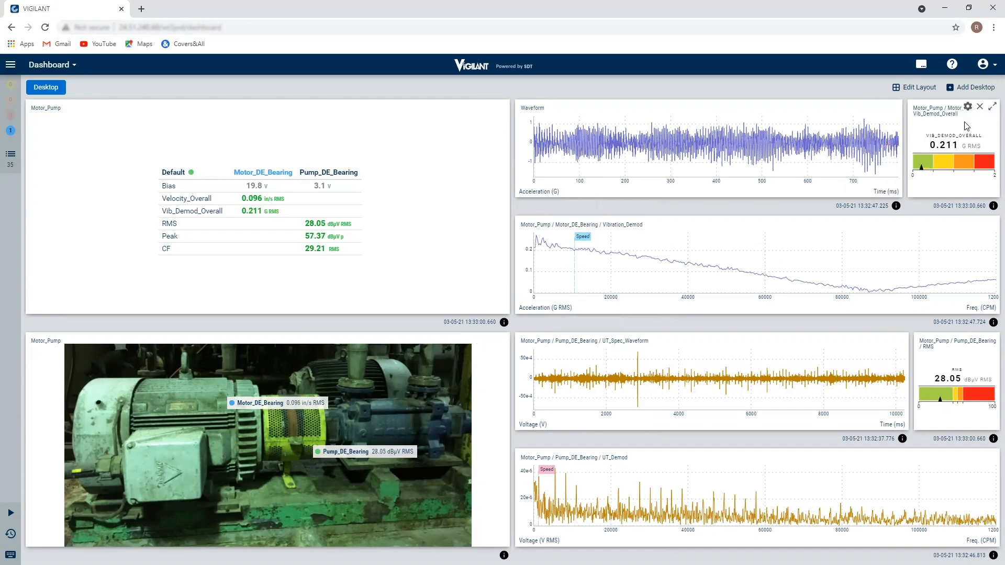
click(973, 93)
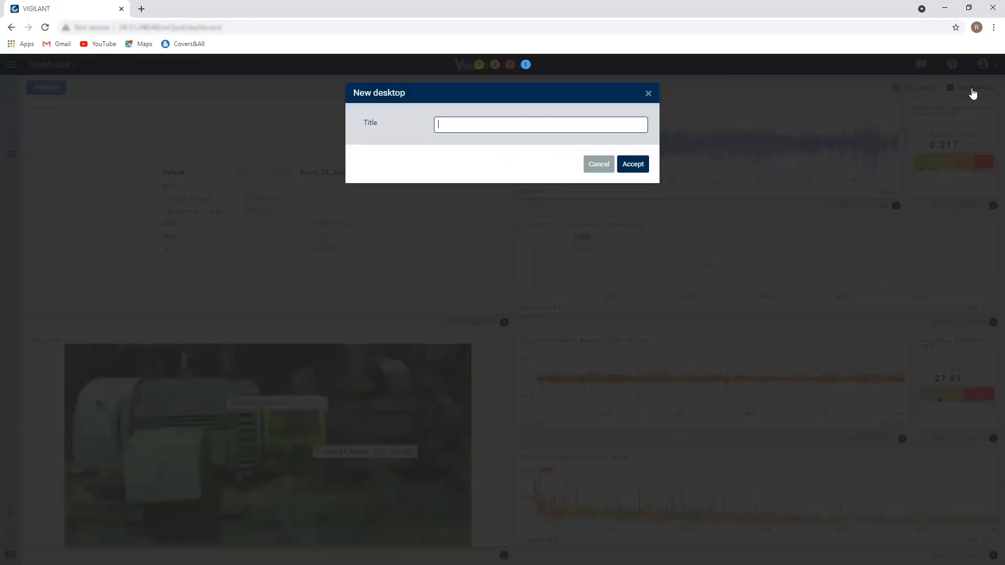
click(521, 127)
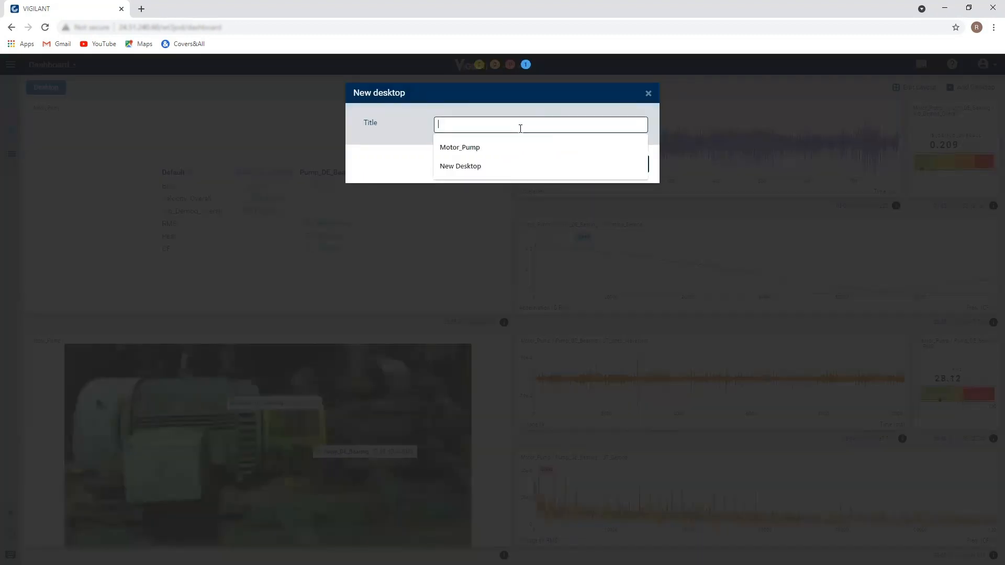
text(New Desktop)
key(Return)
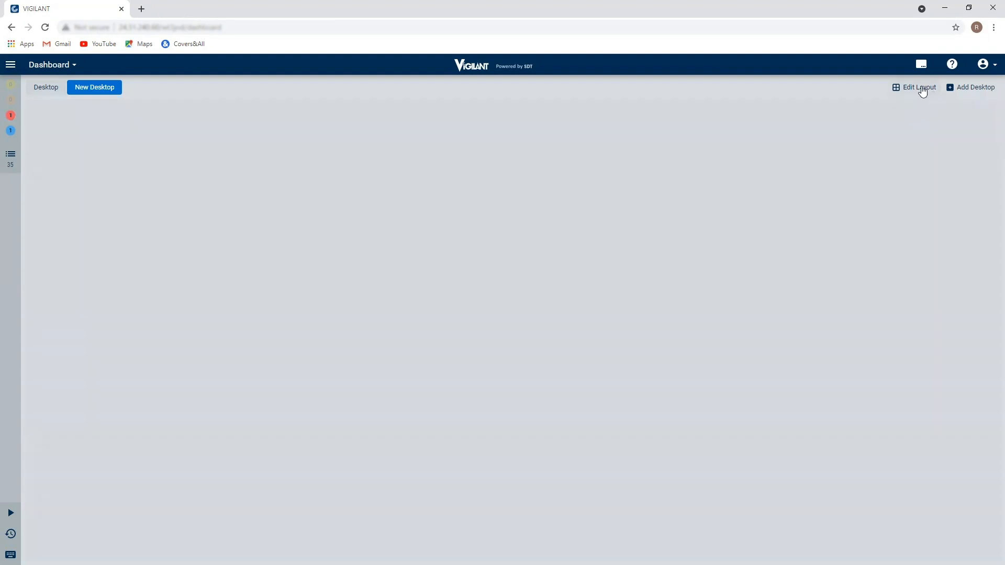
- Split the new desktop's layout vertically into two halves and divide the left half into a two-by-two grid of panes
click(923, 89)
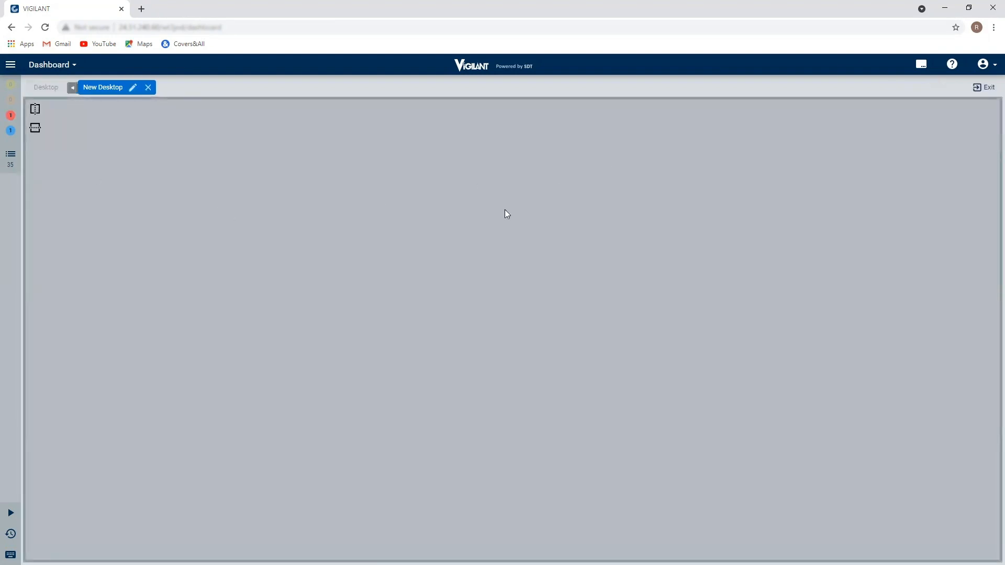
click(41, 113)
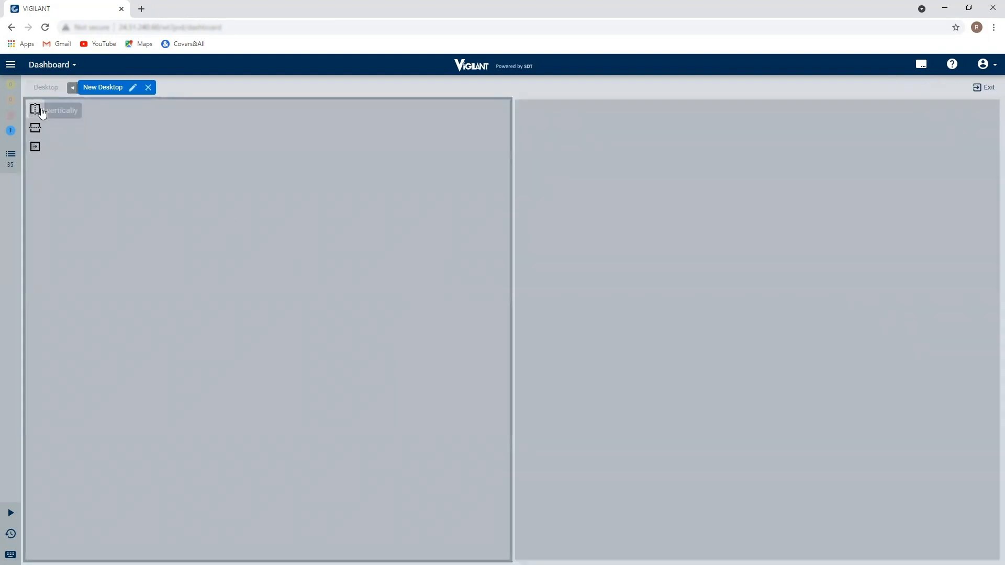
click(37, 130)
click(35, 109)
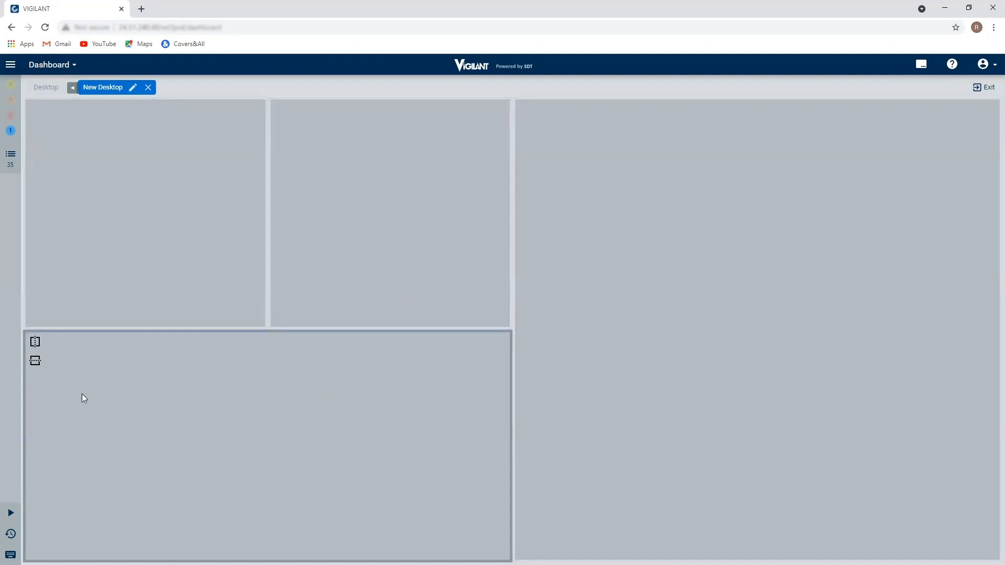
click(35, 341)
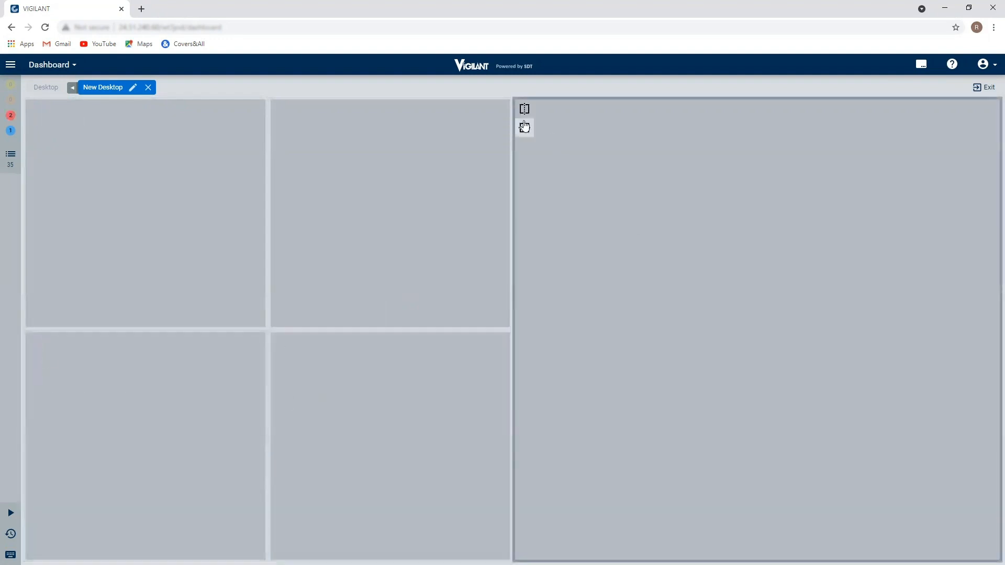
- Cut the layout's right half horizontally into four stacked panes and exit layout editing
click(525, 129)
click(525, 130)
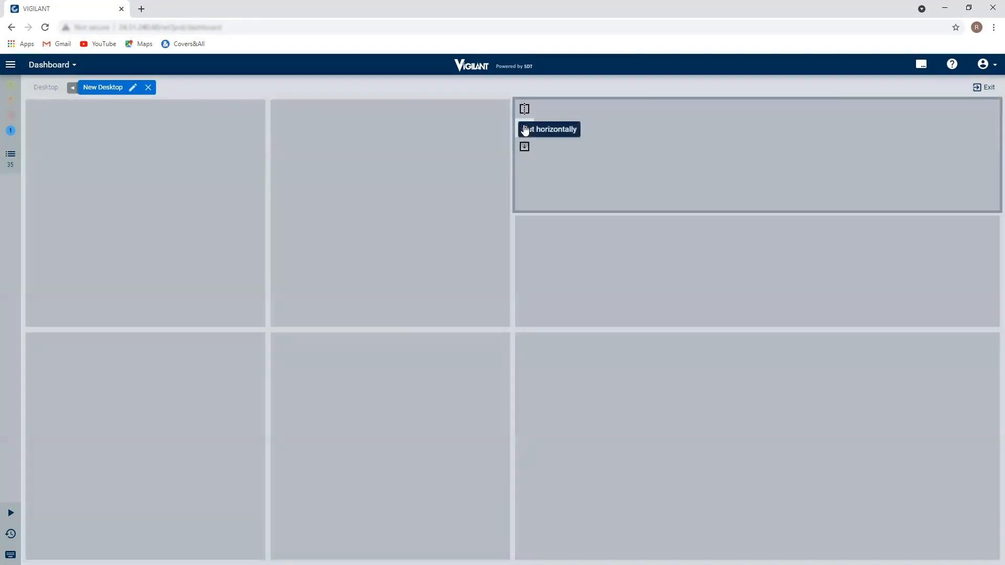
click(525, 362)
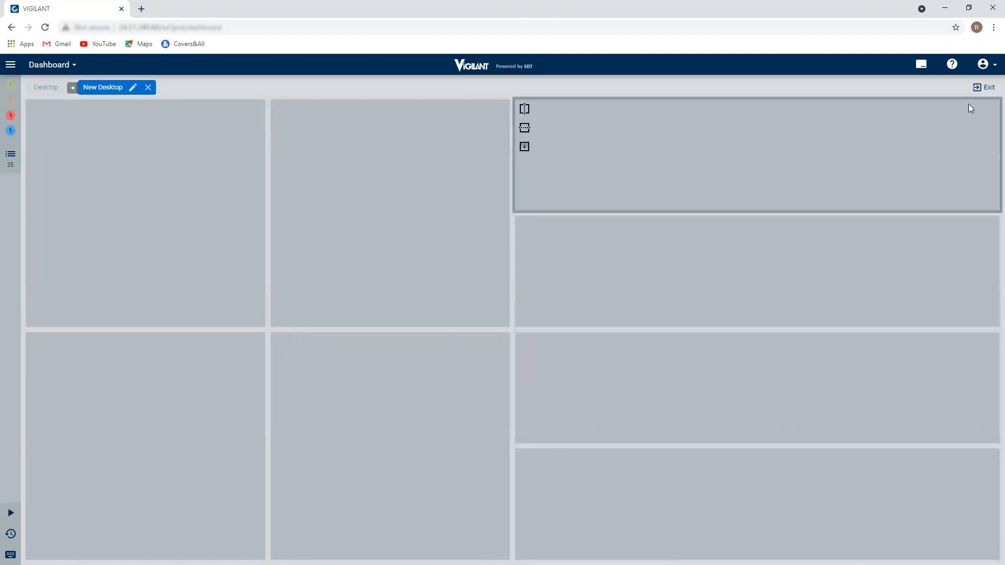
click(983, 88)
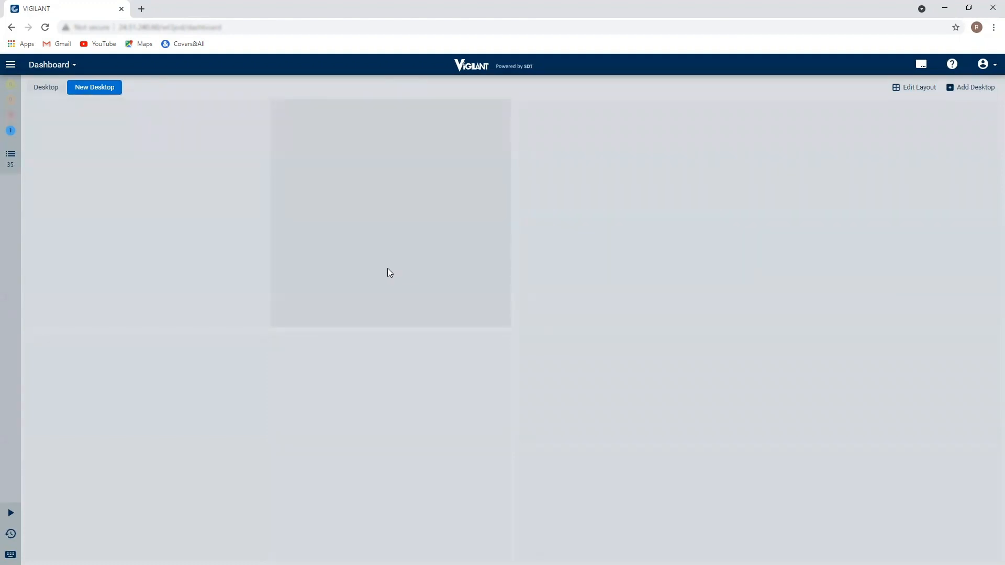
- Assign a Mimic widget for the Motor_Pump machine to the upper-left pane, with the first parameter value shown and Normal image size
click(173, 225)
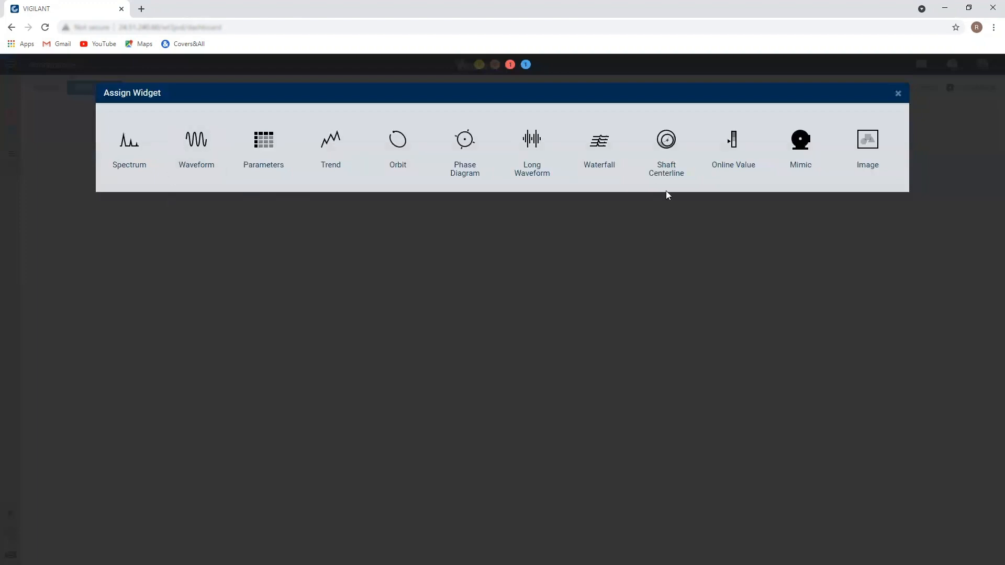
click(788, 156)
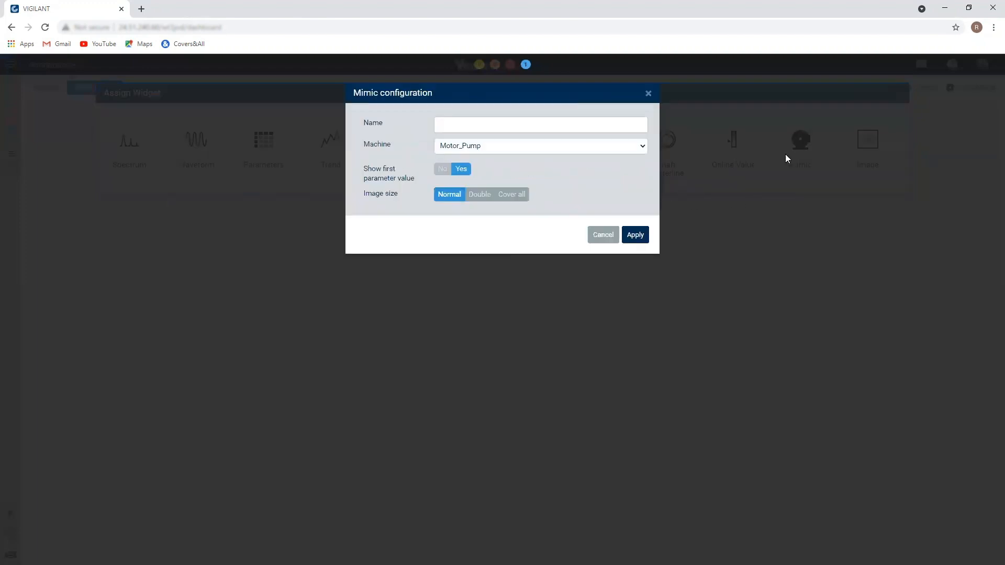
click(635, 234)
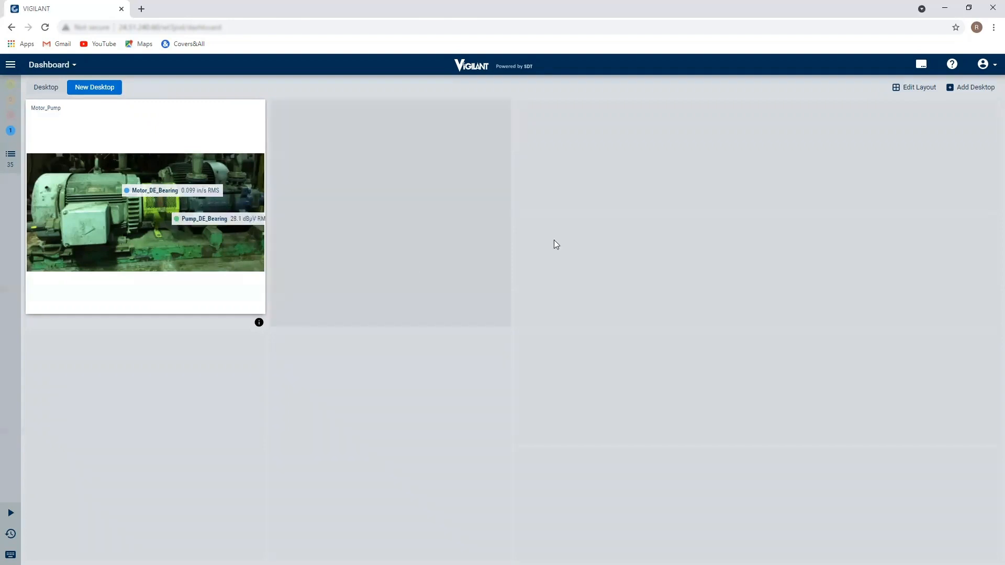
- Widen the mimic pane in the layout by moving its divider into the empty pane beside it
click(911, 89)
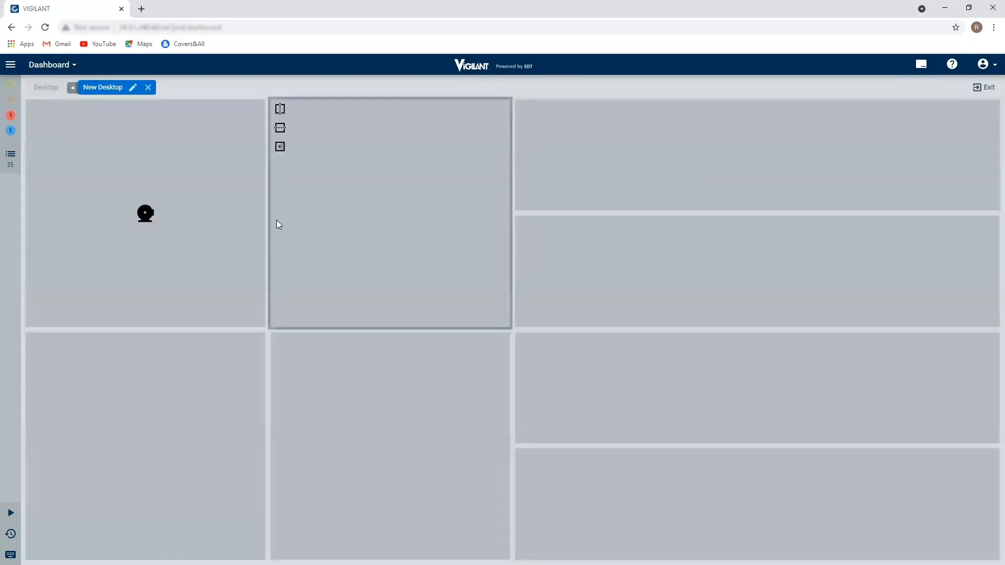
drag(270, 220, 305, 214)
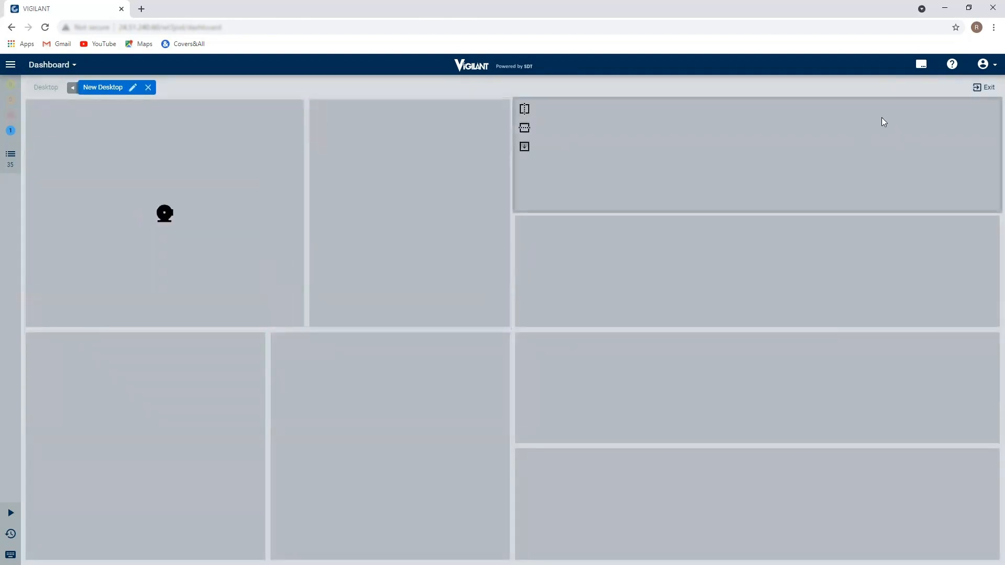
click(985, 88)
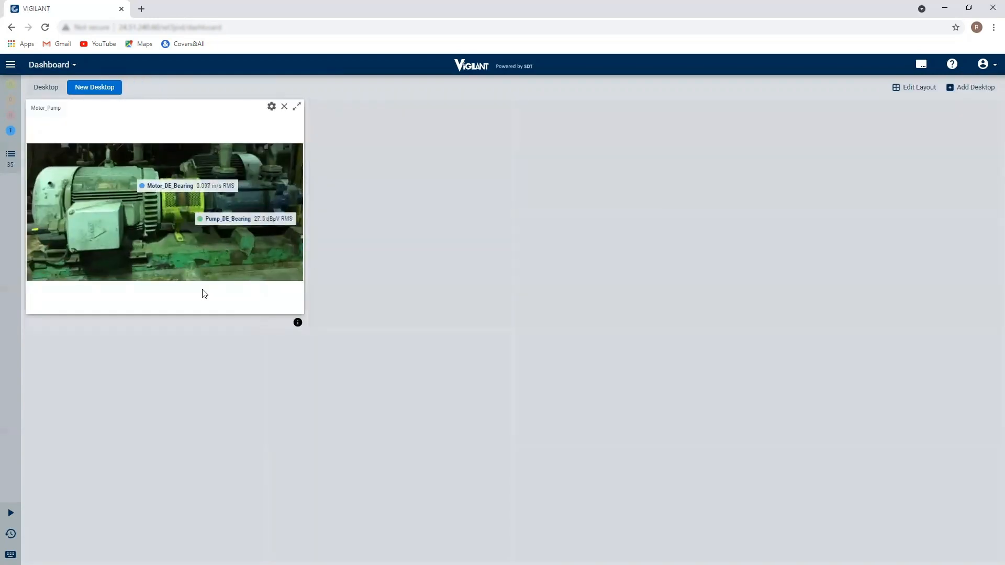
- Assign a Parameters widget for Motor_Pump to the pane beside the mimic, with Horizontal layout, Medium text, Unit and Detector, and bias shown
click(397, 197)
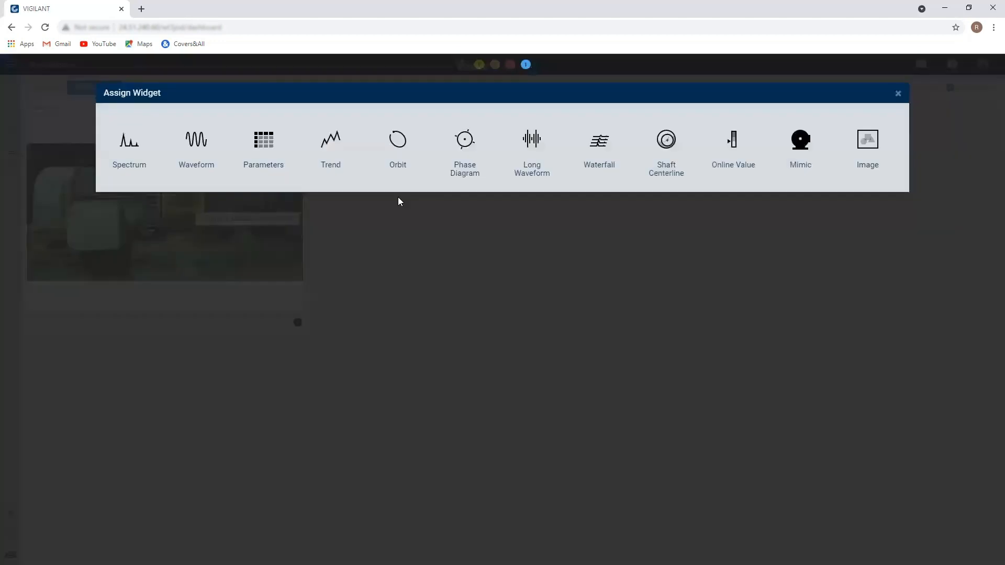
click(273, 152)
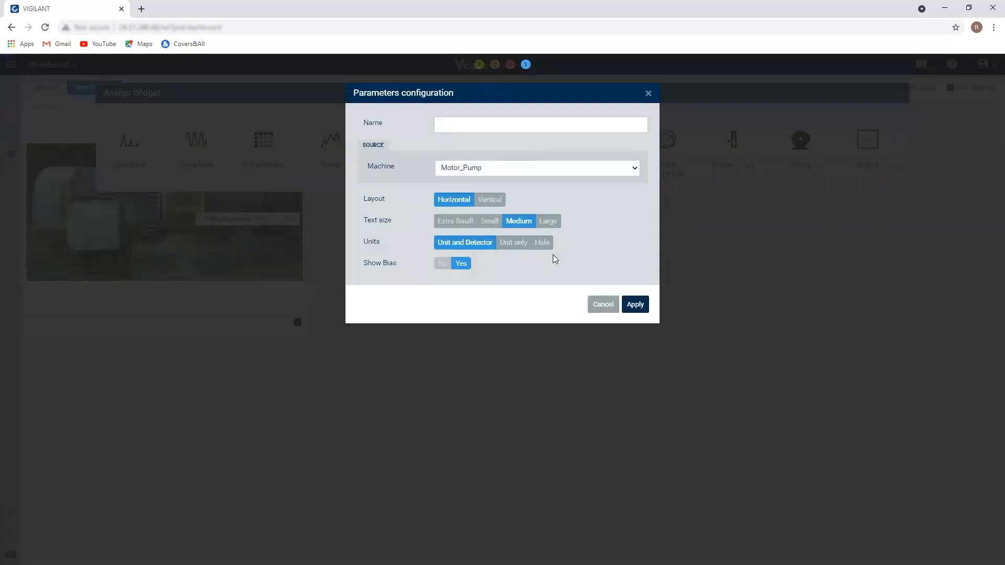
click(635, 304)
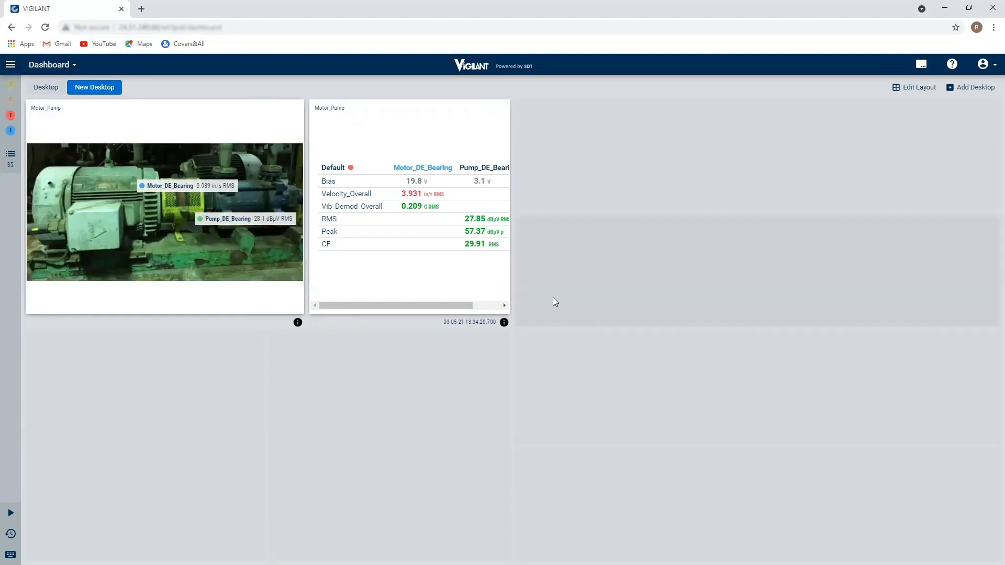
- Widen the layout's left half by moving the central divider to the right, giving the parameters table more room
click(897, 87)
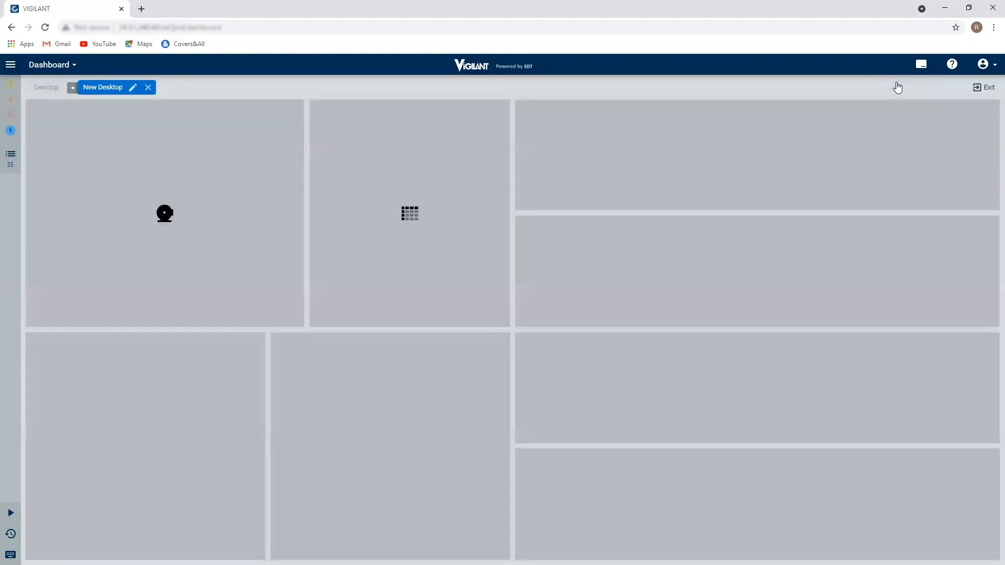
drag(510, 215, 541, 219)
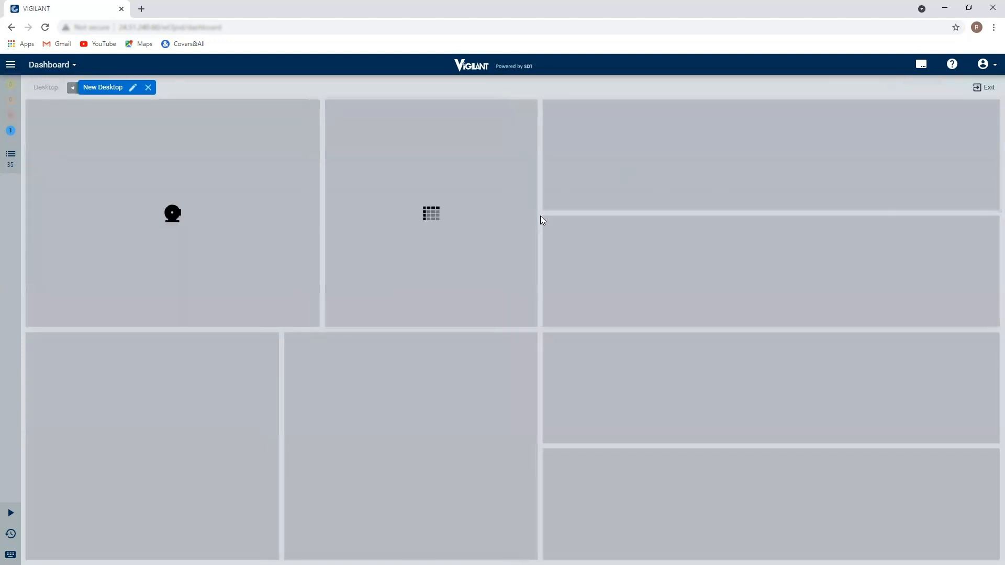
click(976, 88)
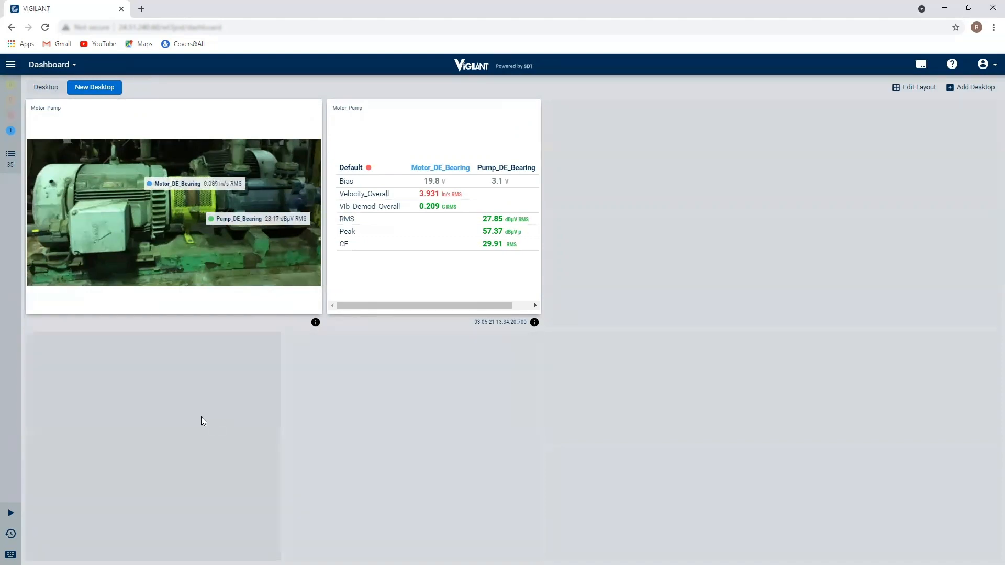
- Assign a Waterfall widget to the pane below the mimic, using Motor_Pump, point Motor_DE_Bearing and processing mode Vibration_Spec
click(202, 420)
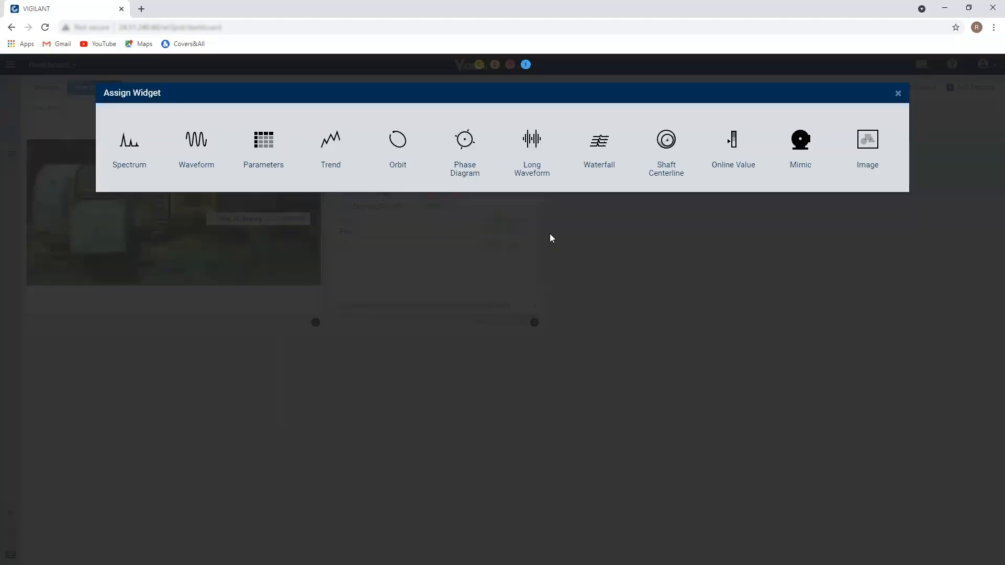
click(609, 140)
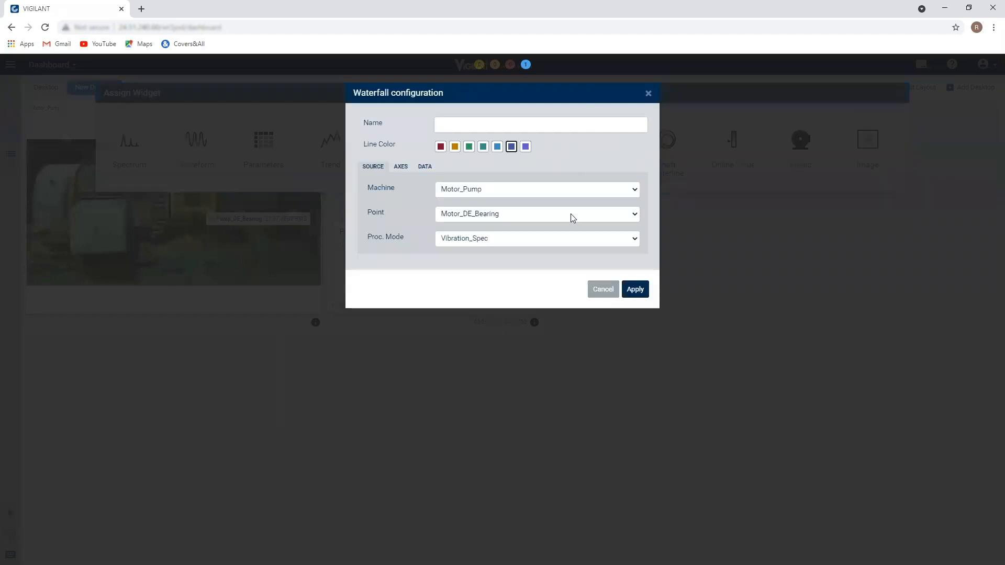
click(635, 215)
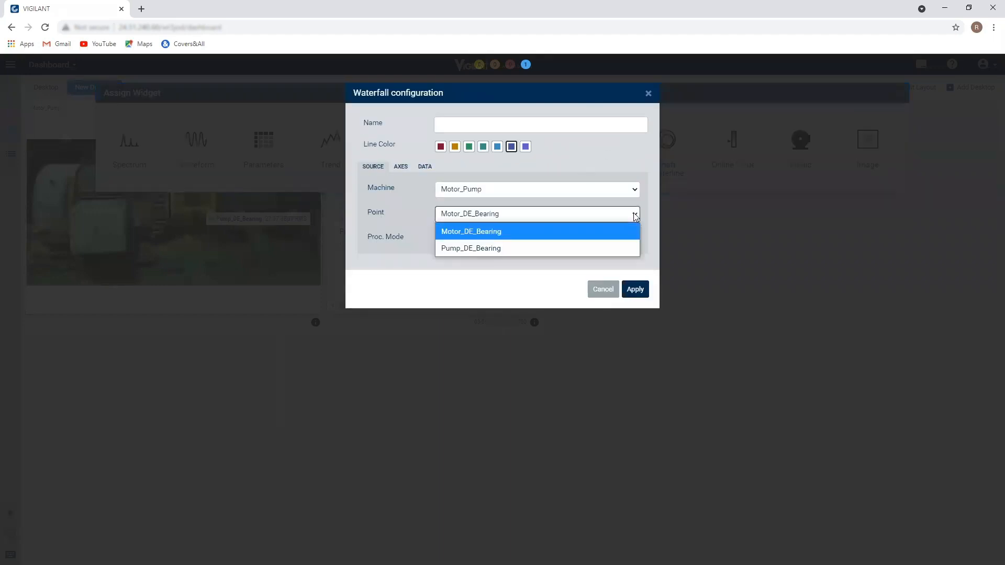
click(620, 232)
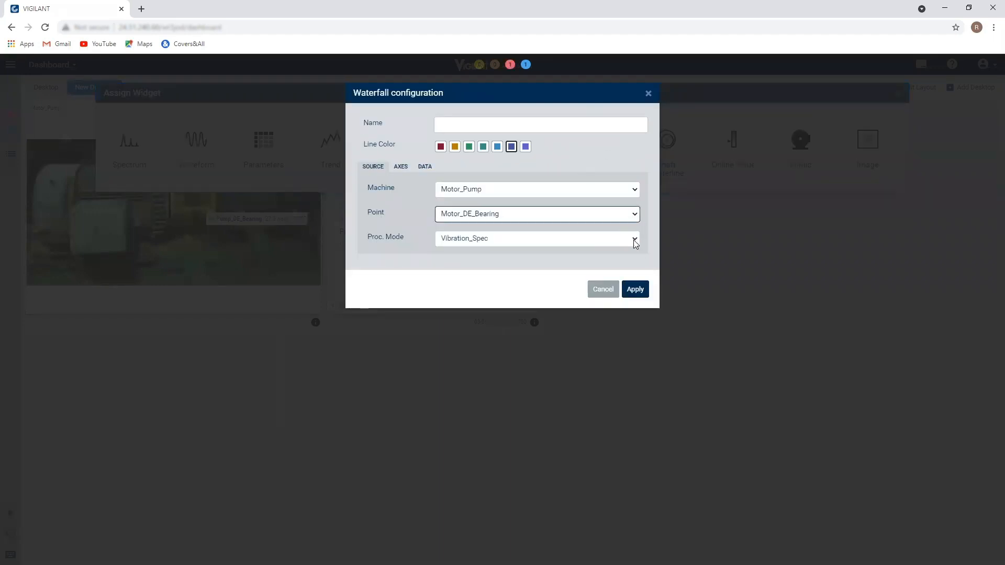
click(634, 290)
- Assign a Waterfall widget to the pane beside the motor waterfall, using point Pump_DE_Bearing and processing mode UT_Demod
click(419, 407)
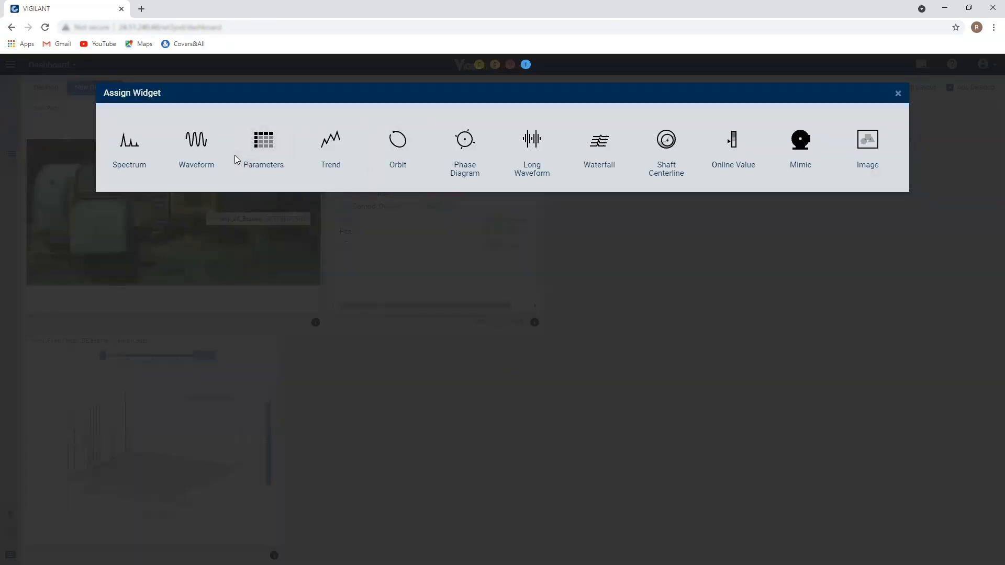
click(602, 156)
click(635, 213)
click(628, 241)
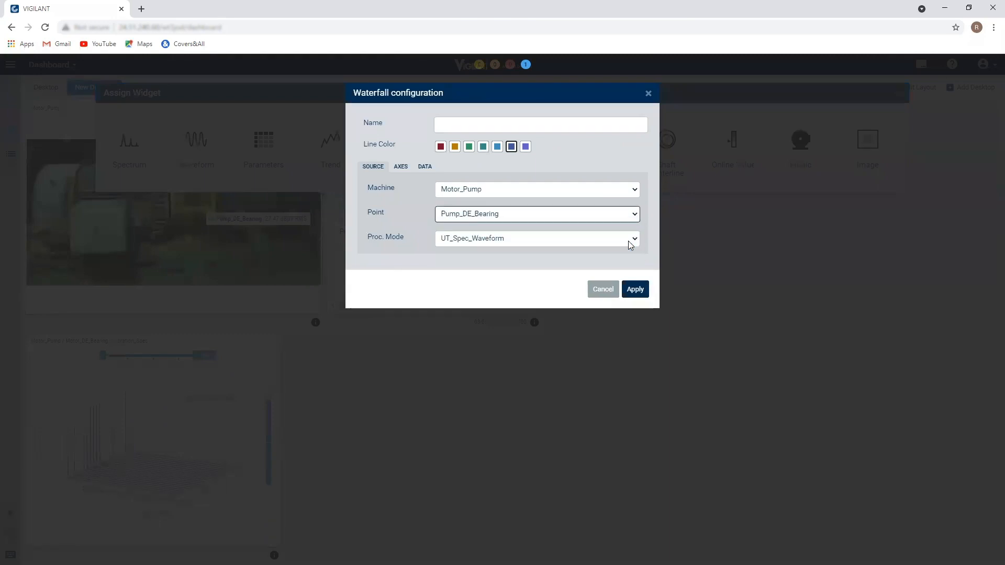
click(628, 241)
click(619, 271)
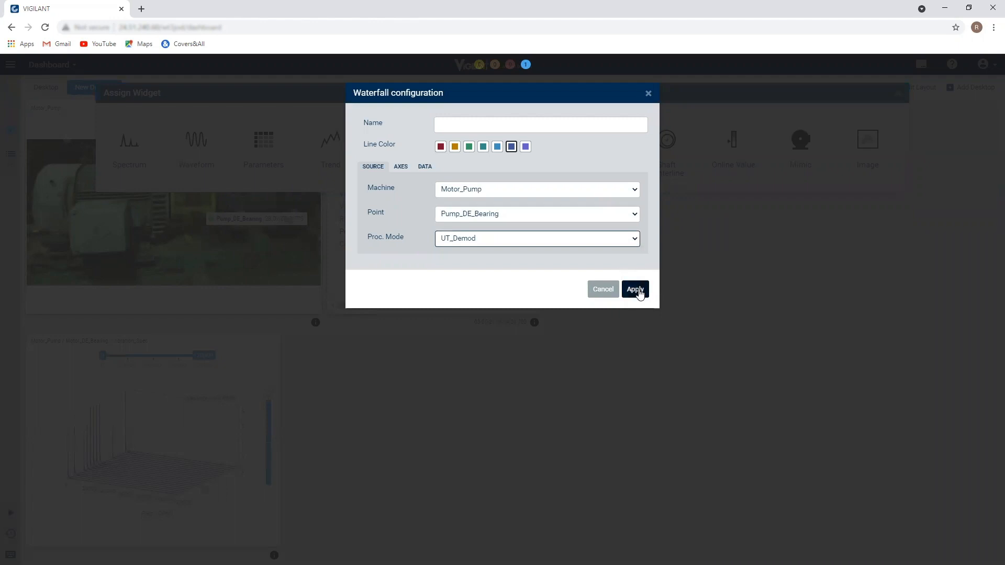
click(636, 289)
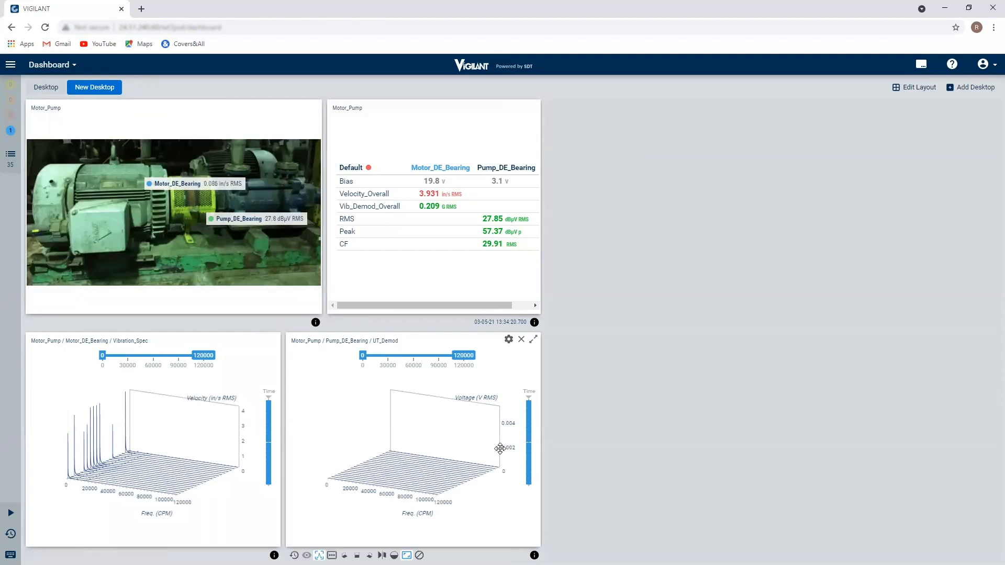
- Rotate both waterfall plots and limit the Motor_DE_Bearing plot's frequency range to about 11813–76477 CPM
mouse_move(454, 476)
mouse_down()
mouse_move(420, 421)
mouse_move(441, 494)
mouse_move(457, 487)
mouse_move(447, 488)
mouse_up()
drag(168, 478, 173, 505)
drag(212, 356, 167, 356)
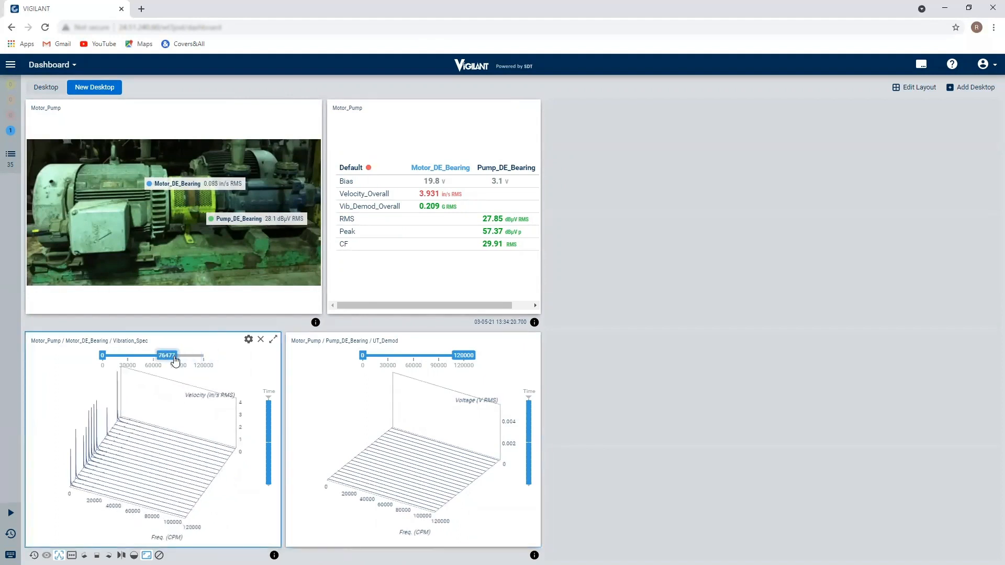
mouse_move(102, 356)
mouse_down()
mouse_move(121, 356)
mouse_move(112, 355)
mouse_up()
drag(169, 475, 207, 486)
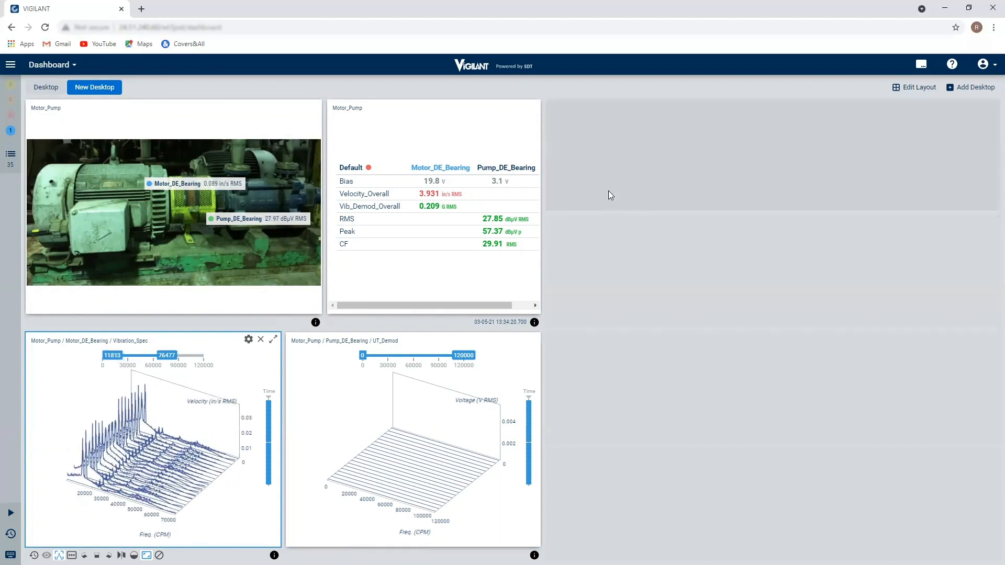
- Assign a Trend widget to the empty pane beside the parameters table, using Motor_Pump, point Pump_DE_Bearing and parameter RMS
click(635, 172)
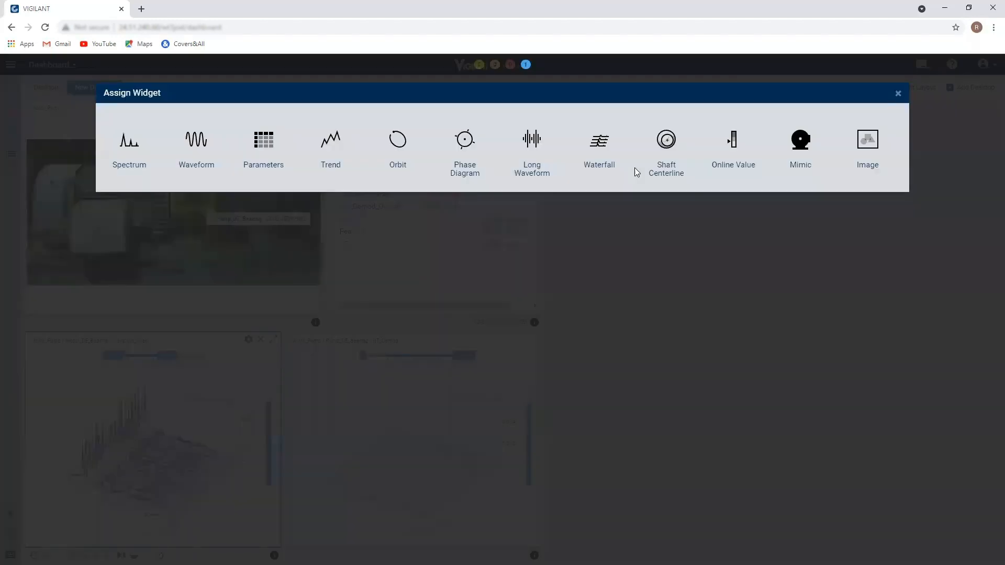
click(332, 146)
click(639, 215)
click(614, 246)
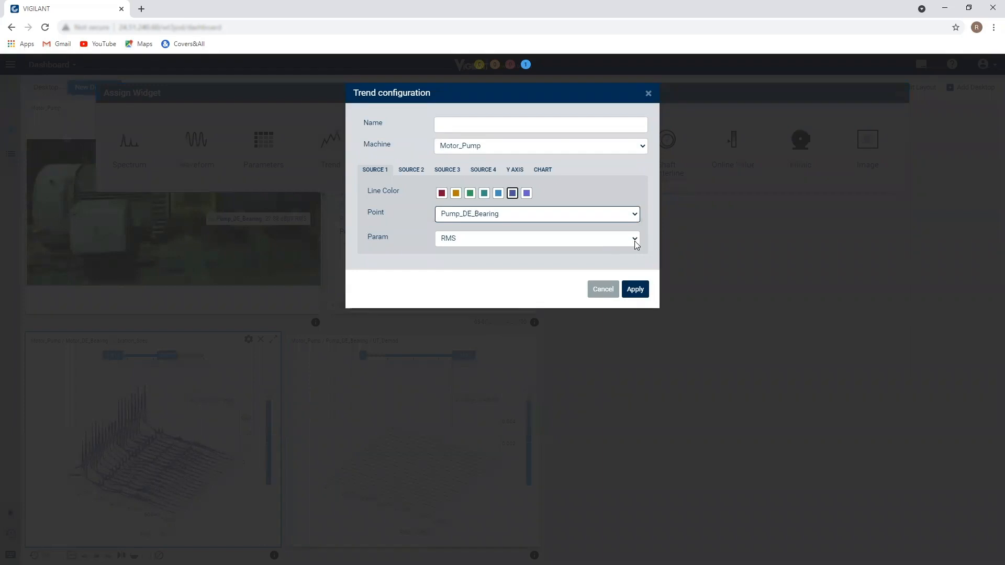
click(642, 286)
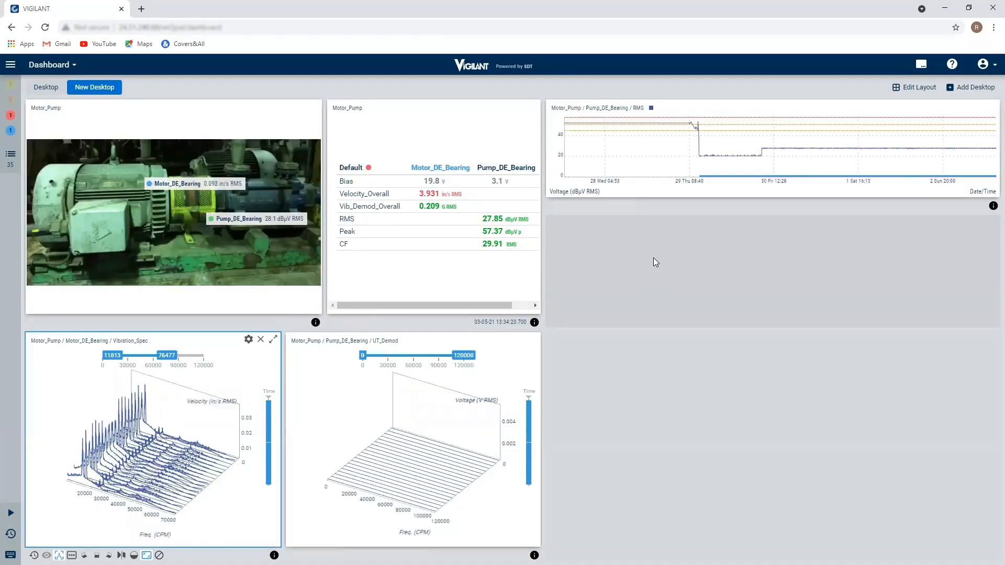
- Assign a Spectrum widget to the pane below the pump trend, using point Pump_DE_Bearing and processing mode UT_Demod
click(654, 259)
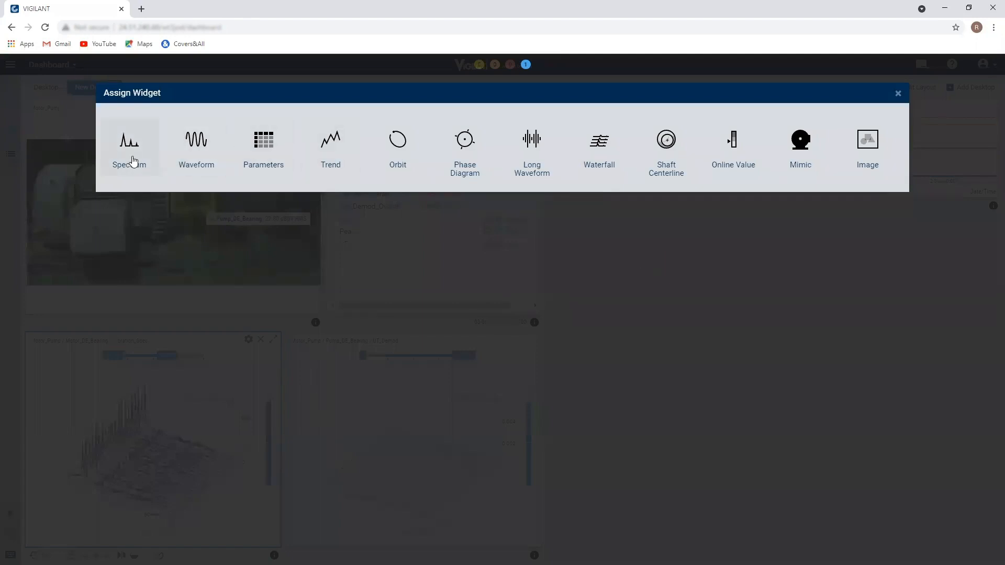
click(133, 162)
click(632, 218)
click(630, 246)
click(633, 241)
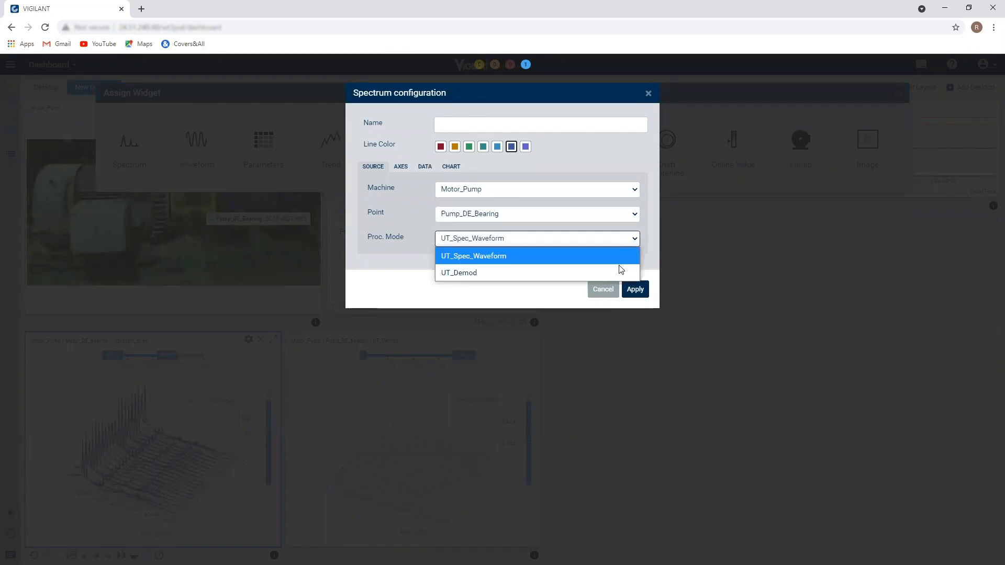
click(619, 270)
click(635, 289)
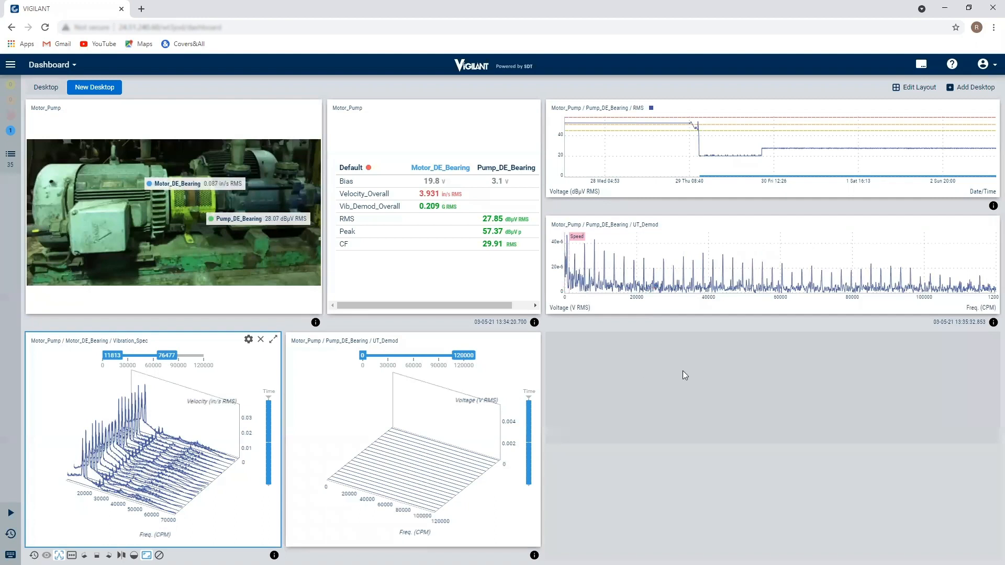
- Assign a Trend widget to the pane below the pump spectrum, using point Motor_DE_Bearing and parameter Velocity_Overall
click(692, 375)
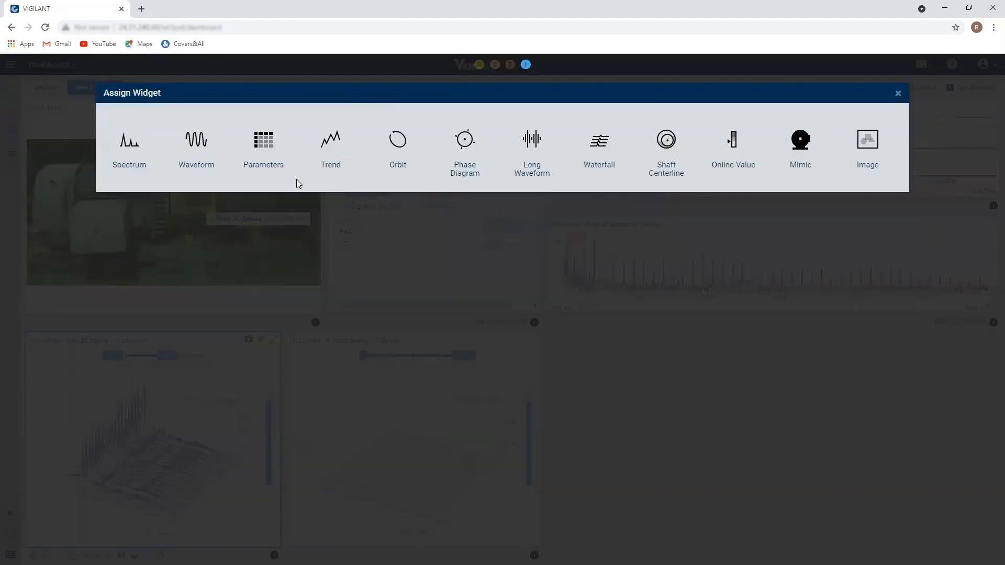
click(339, 145)
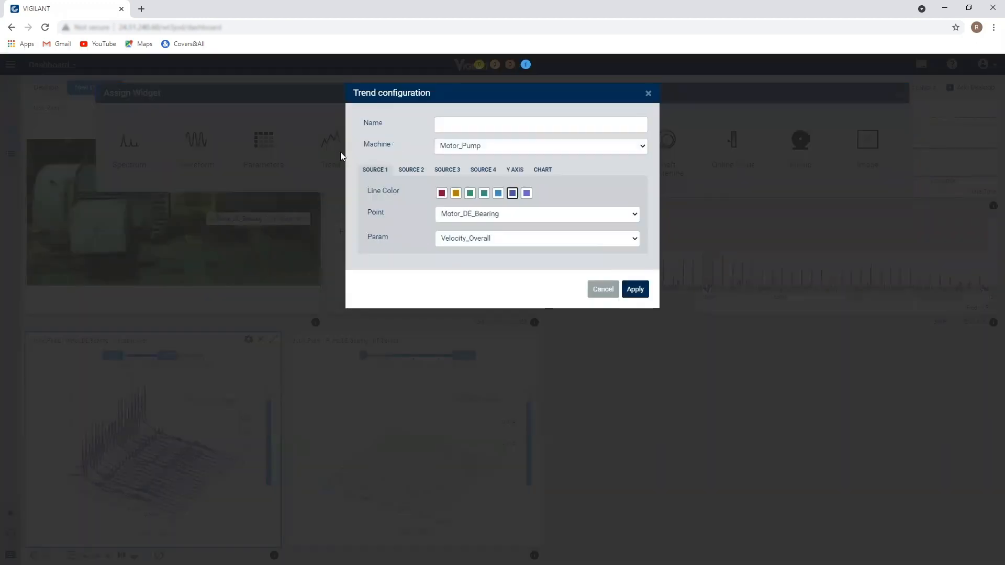
click(635, 289)
- Assign a Spectrum widget to the last empty pane, using Motor_Pump, point Motor_DE_Bearing and processing mode Vibration_Demod
click(691, 477)
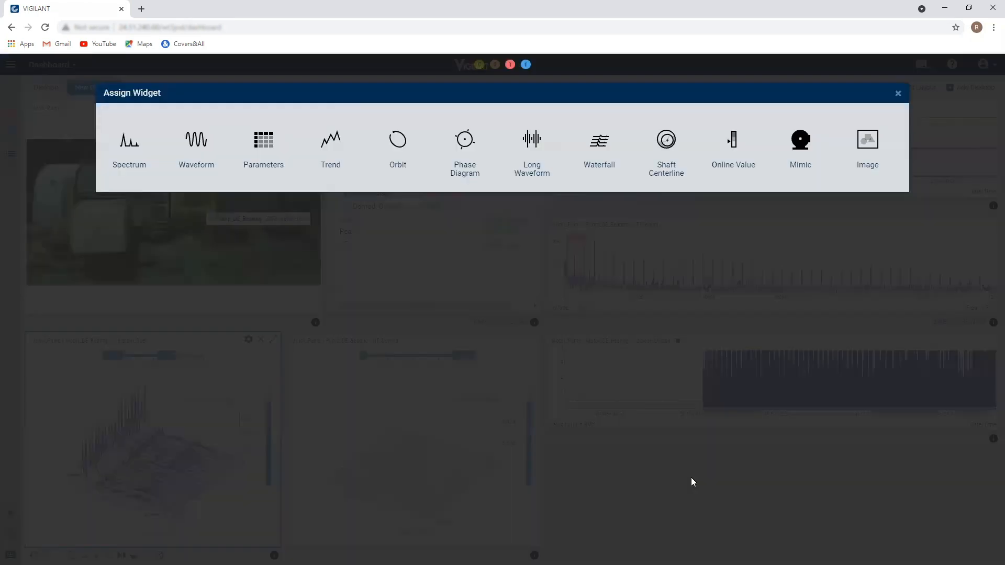
click(128, 158)
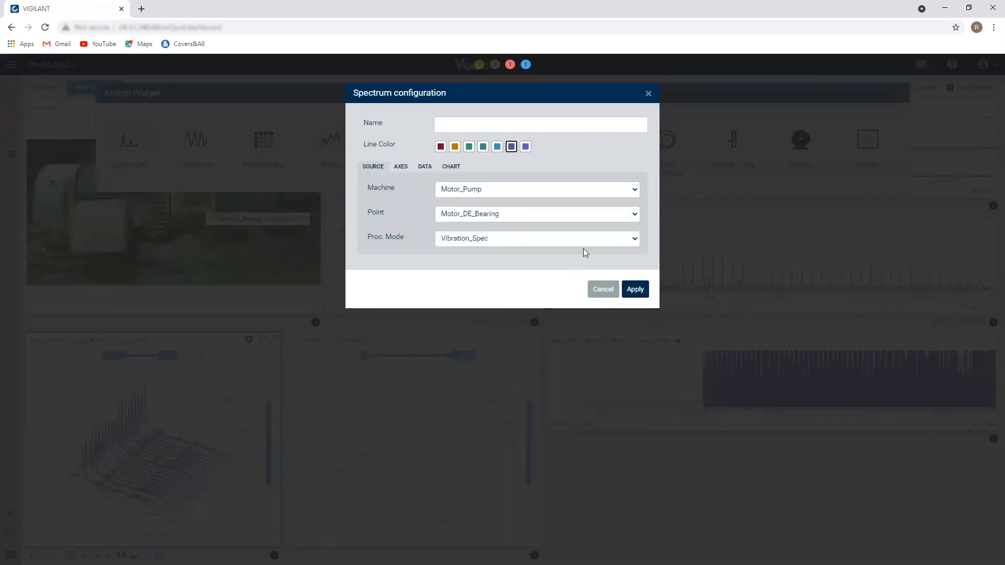
click(635, 239)
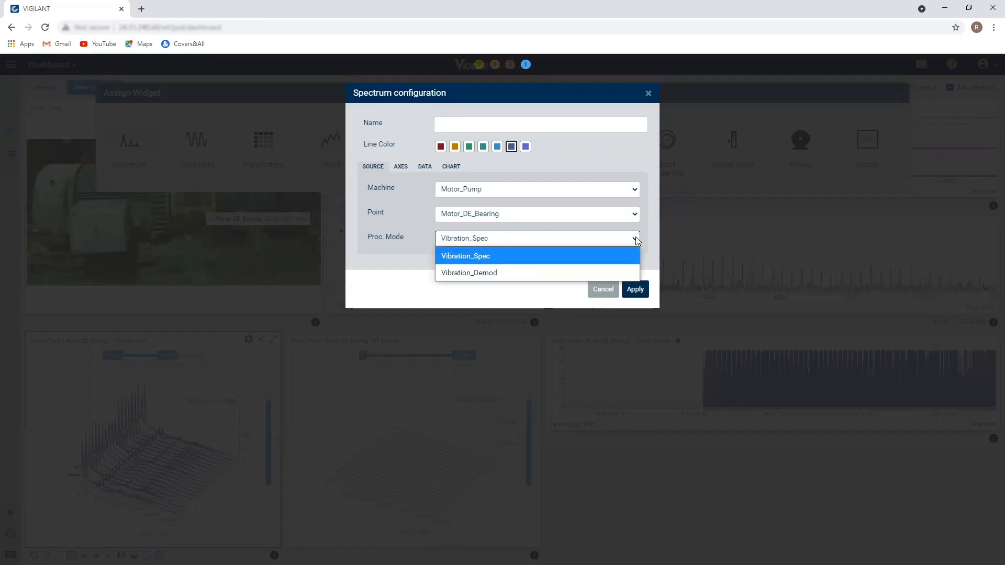
click(619, 273)
click(639, 290)
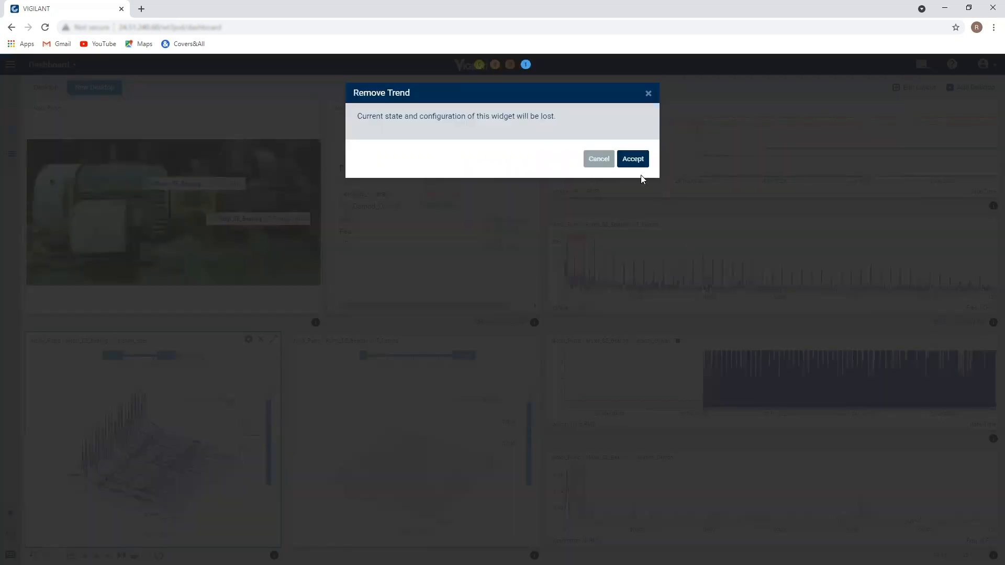
- Replace the motor's Velocity_Overall trend with an Online Value widget for Motor_DE_Bearing, parameter Velocity_Overall, in the Horizontal Bar layout
click(633, 159)
click(684, 407)
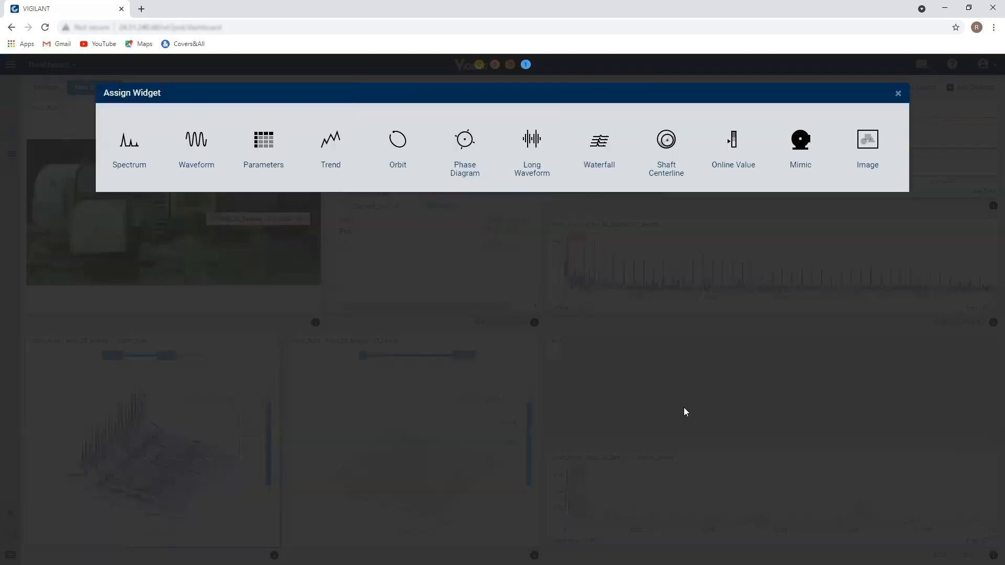
click(739, 163)
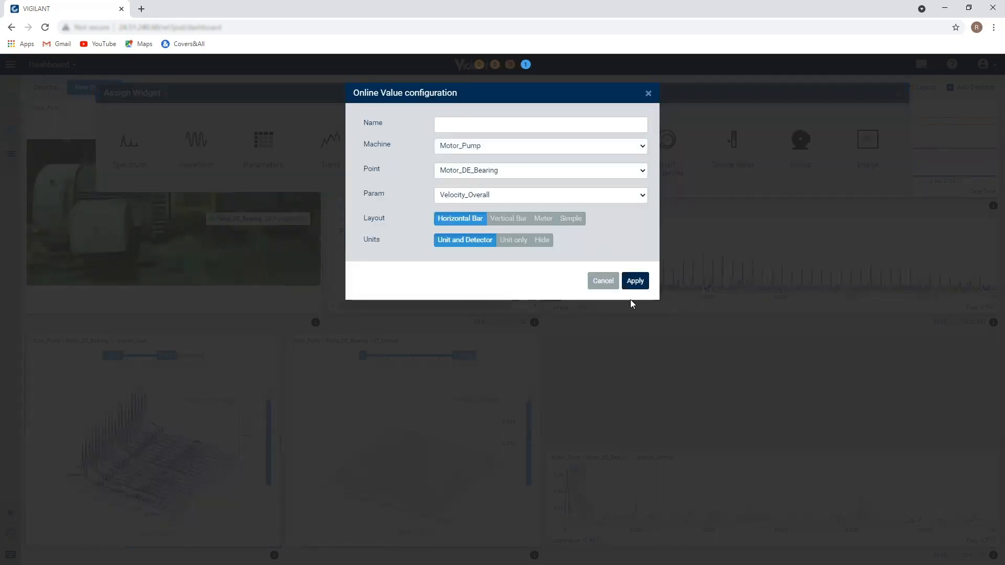
click(633, 281)
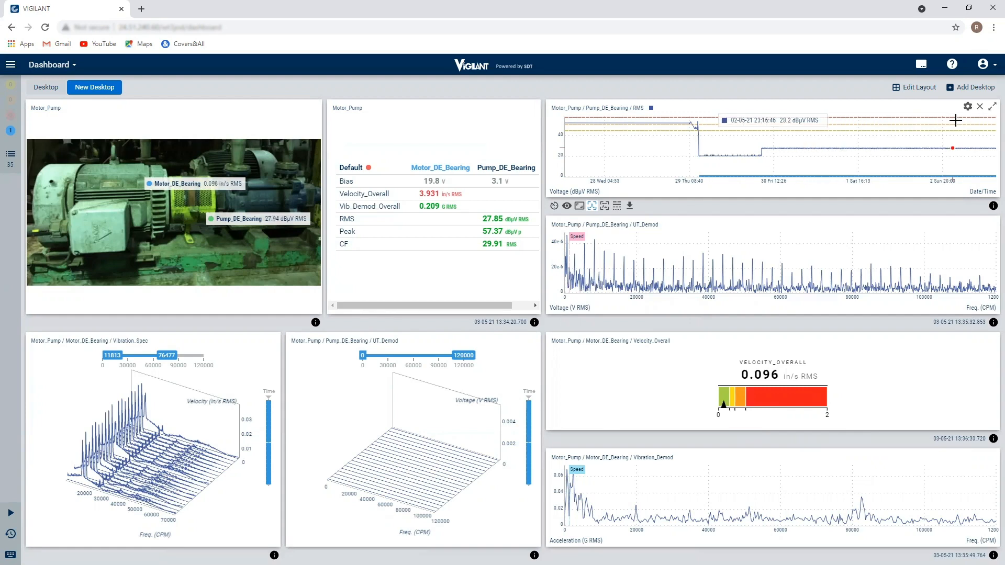
- Configure Source 2 of the pump RMS trend with point Pump_DE_Bearing, parameter CF and a dark red line color
click(968, 110)
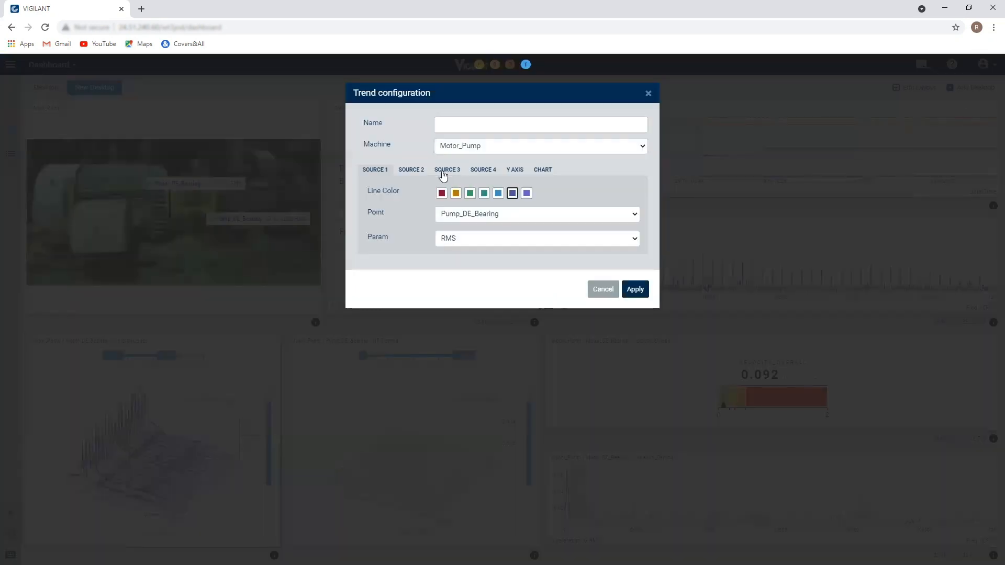
click(419, 170)
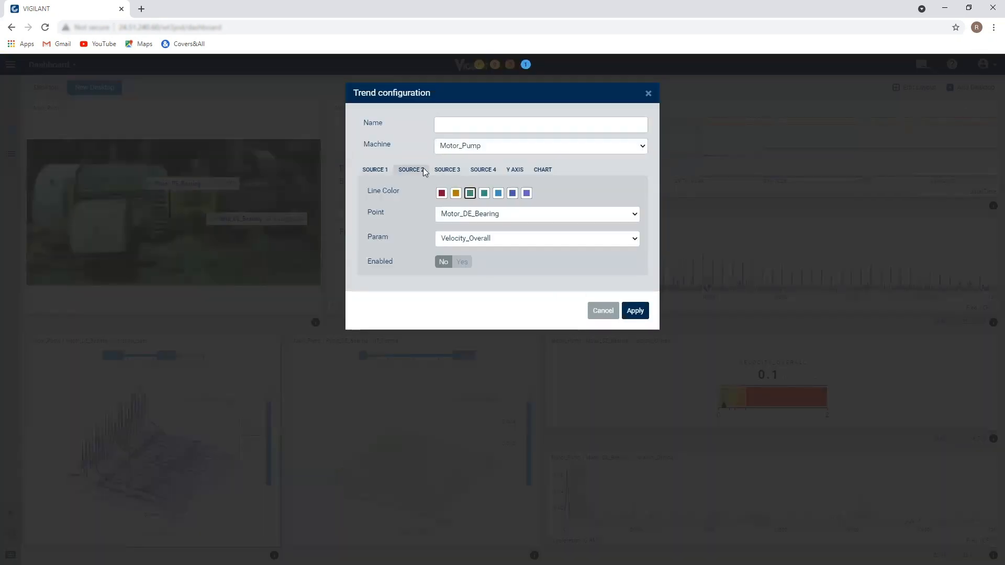
click(636, 213)
click(603, 246)
click(609, 243)
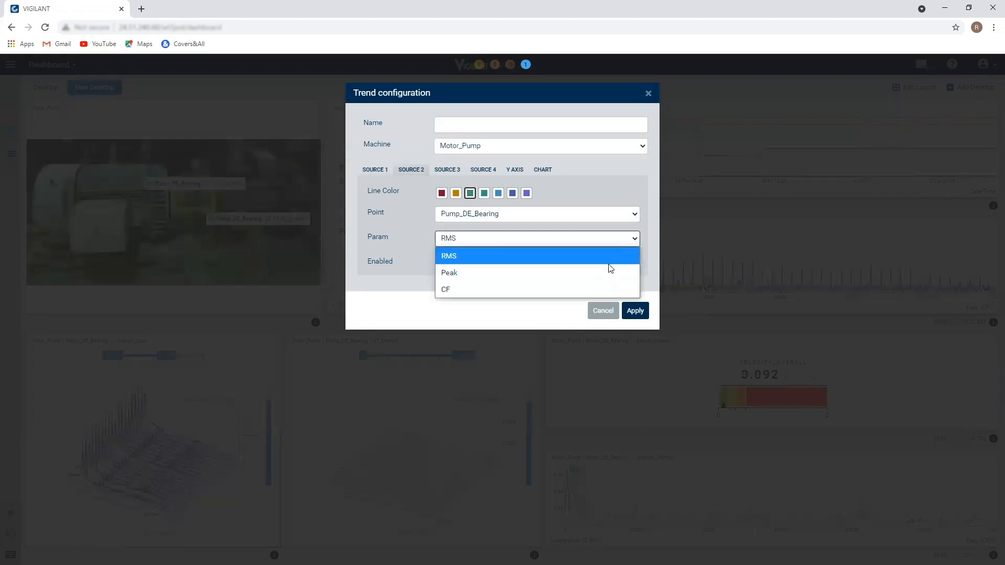
click(603, 282)
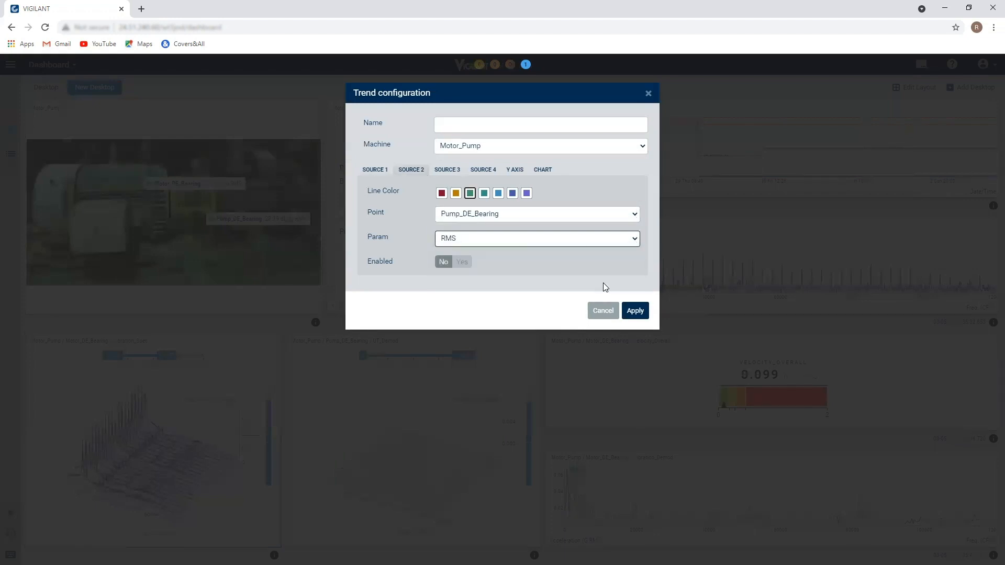
click(455, 194)
click(441, 194)
click(629, 311)
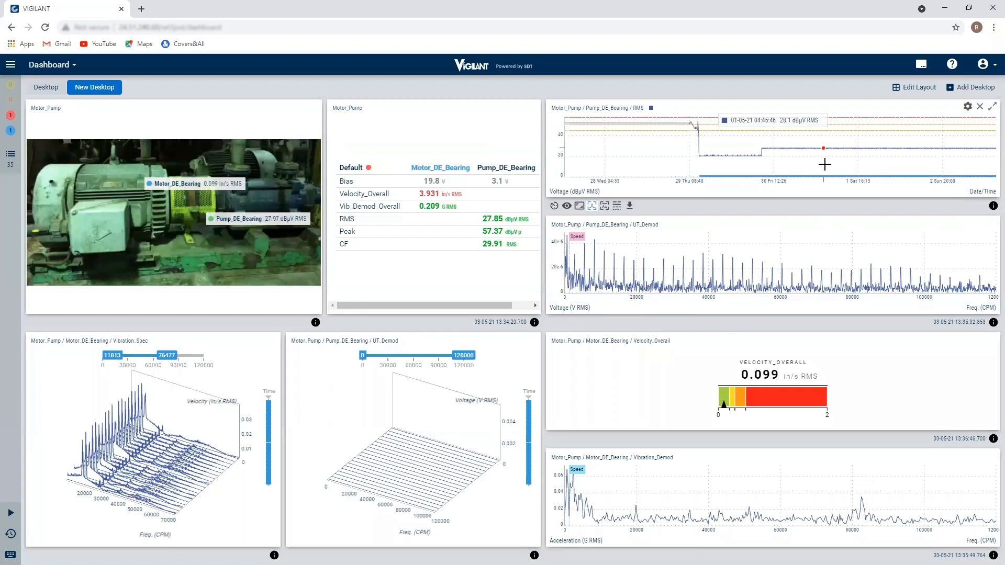
- Enable Source 2 in the pump RMS trend's configuration so the CF parameter is plotted alongside RMS
click(968, 106)
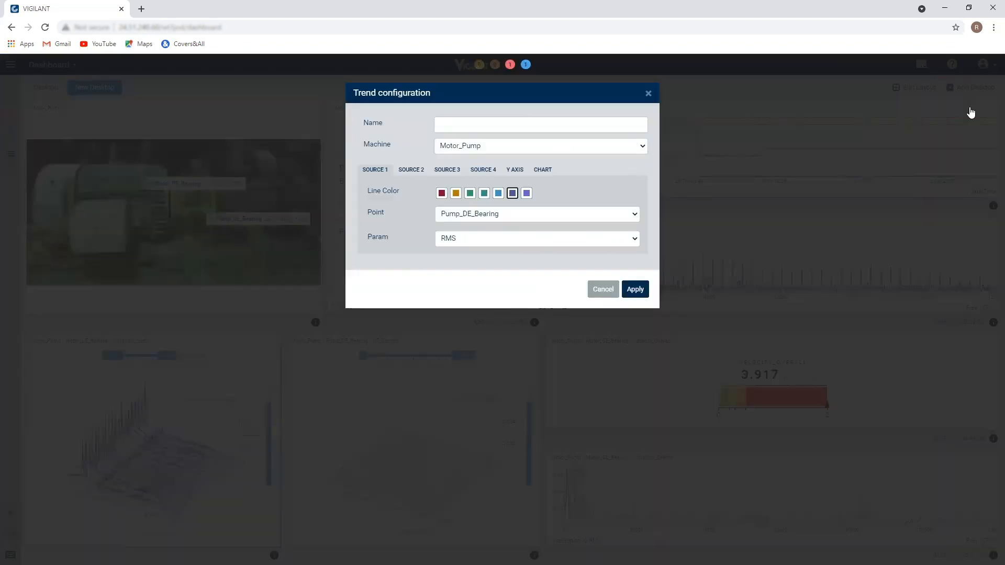
click(421, 170)
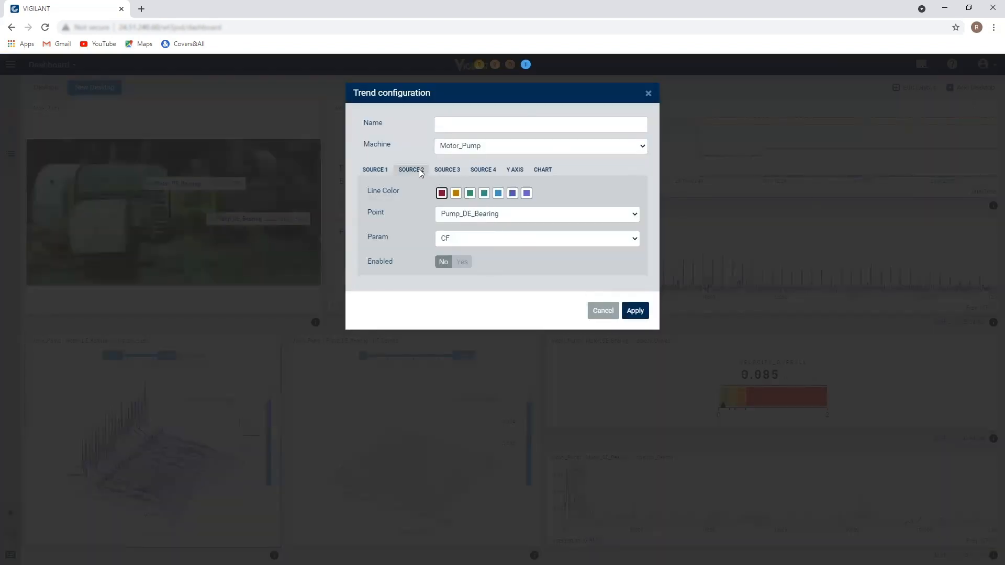
click(461, 262)
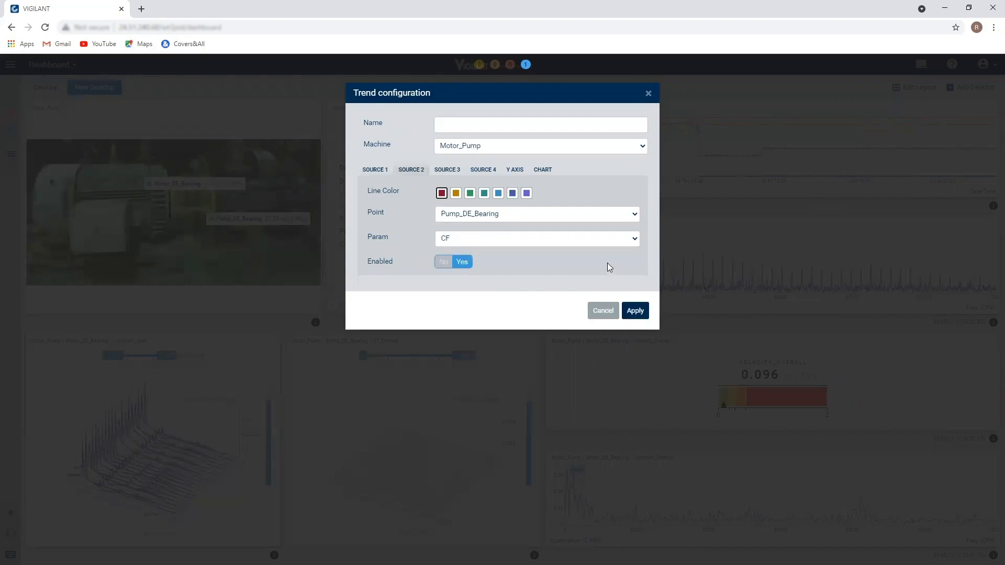
click(631, 305)
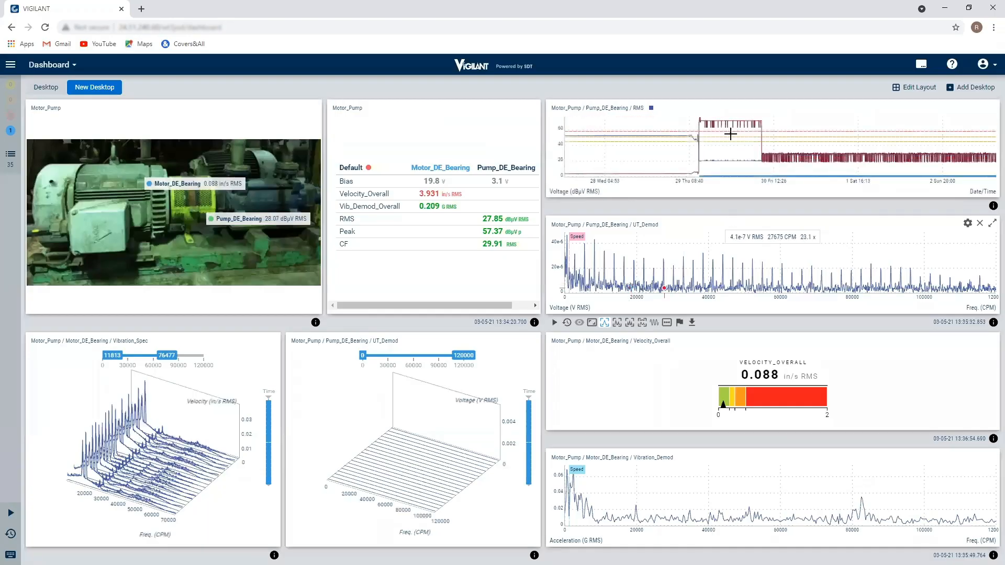